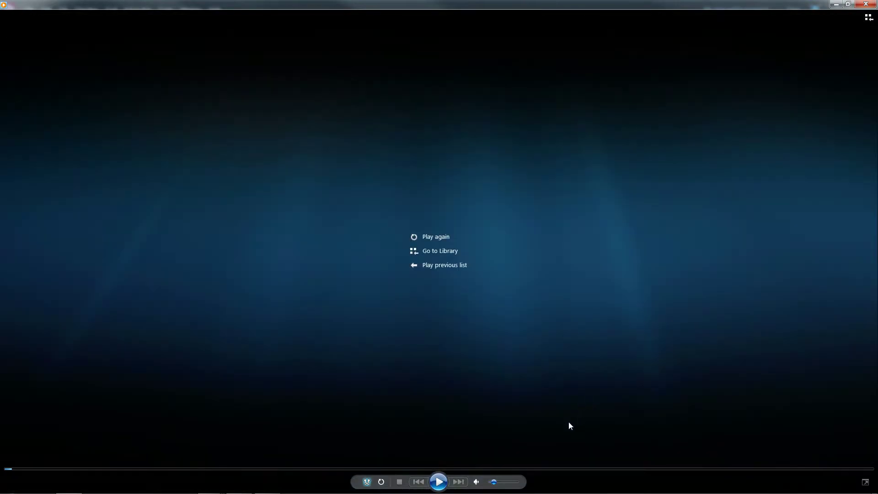
Minimize the finished Windows Media Player playback so the window behind it shows
{"action": "left_click", "coordinate": [836, 6]}
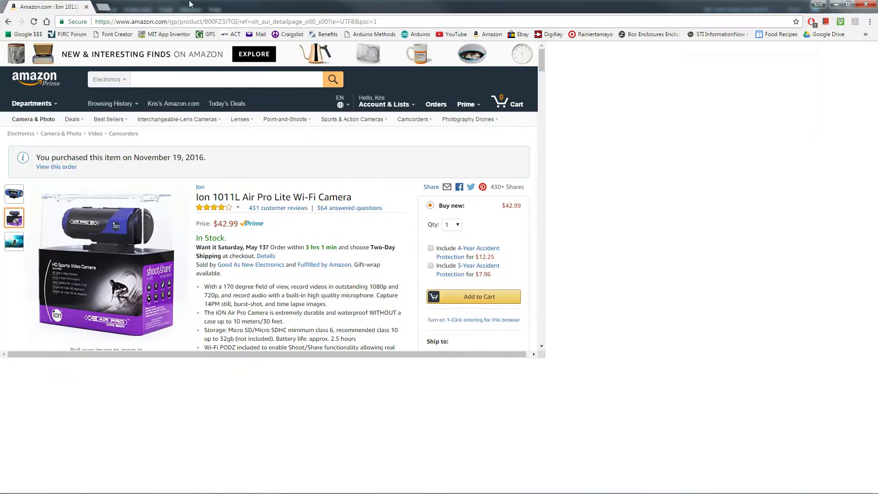
Show the blue iON Air Pro camera image from the first product thumbnail
{"action": "mouse_move", "coordinate": [14, 193]}
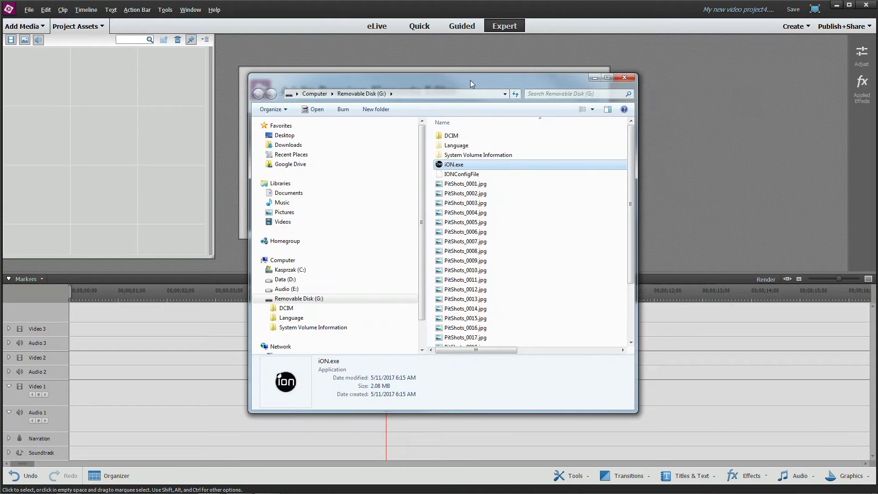
Move the Removable Disk (G:) Explorer window to the left beside the editor
{"action": "left_click_drag", "start_coordinate": [470, 80], "coordinate": [405, 77]}
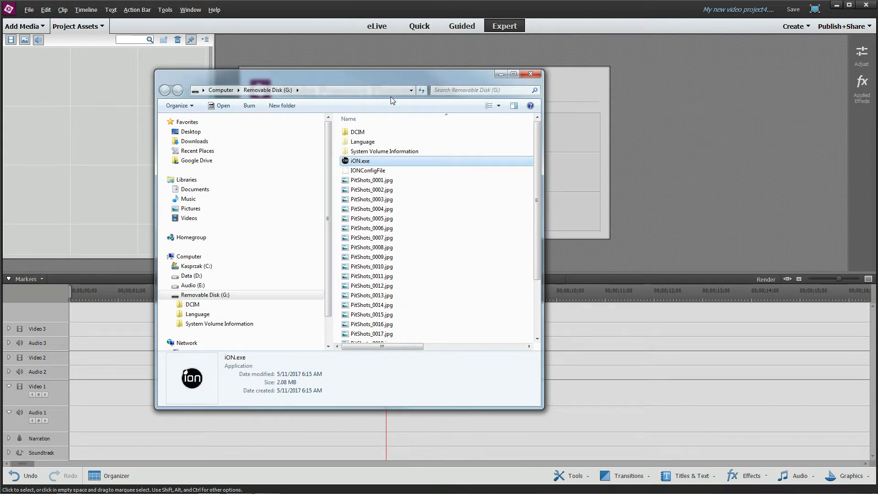
In iON.exe, confirm 16MP Time Lapse photos at a 10 sec interval, then close it
{"action": "double_click", "coordinate": [345, 161]}
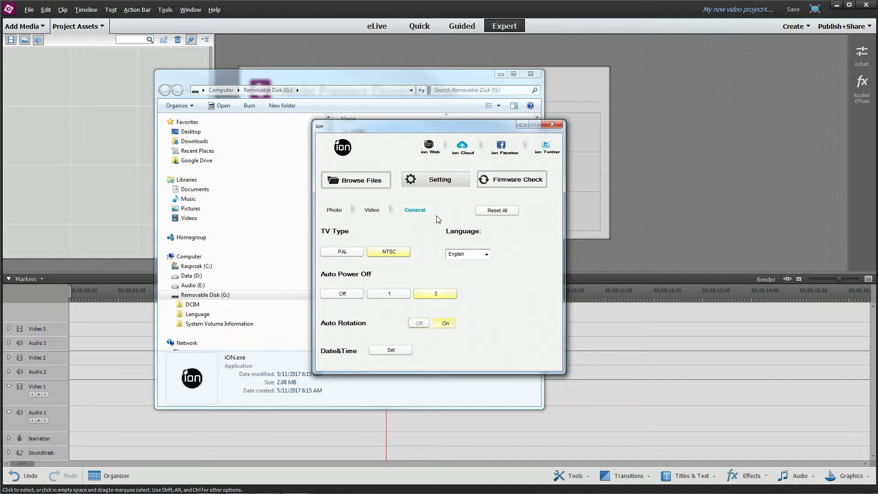
{"action": "left_click", "coordinate": [335, 210]}
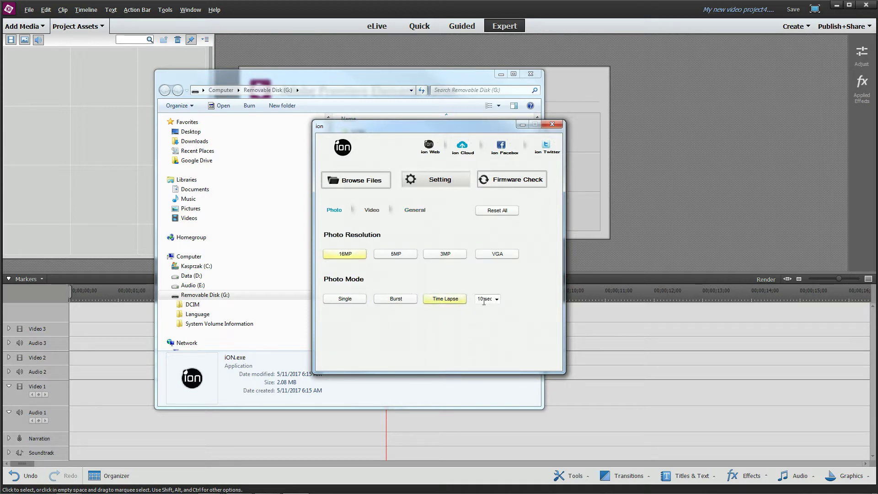
{"action": "left_click", "coordinate": [497, 300]}
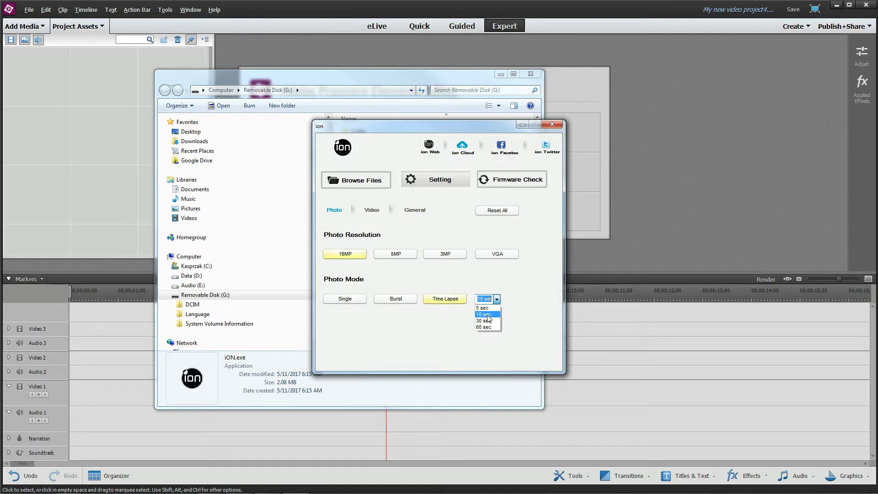
{"action": "left_click", "coordinate": [487, 314]}
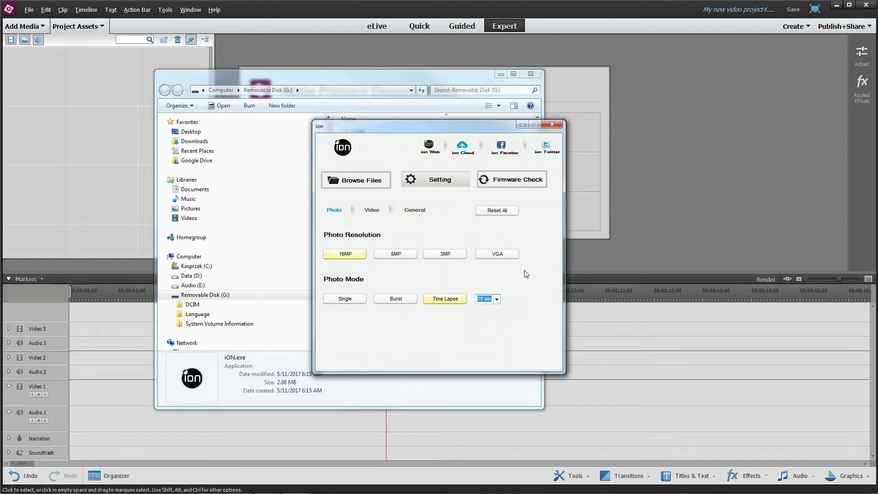
{"action": "left_click", "coordinate": [553, 124]}
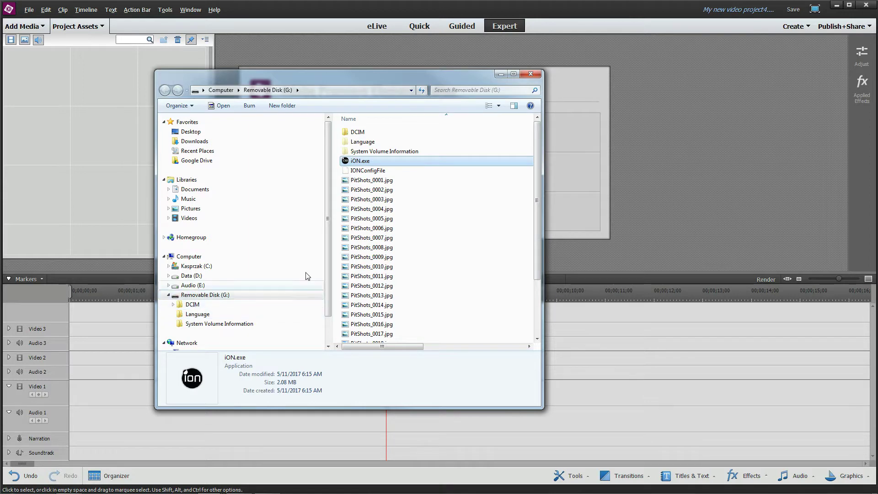
Enlarge the Explorer window and open Data (D:) > Movies > PhotoVideoTips > TimeLapse > Trip
{"action": "left_click_drag", "start_coordinate": [542, 407], "coordinate": [633, 444]}
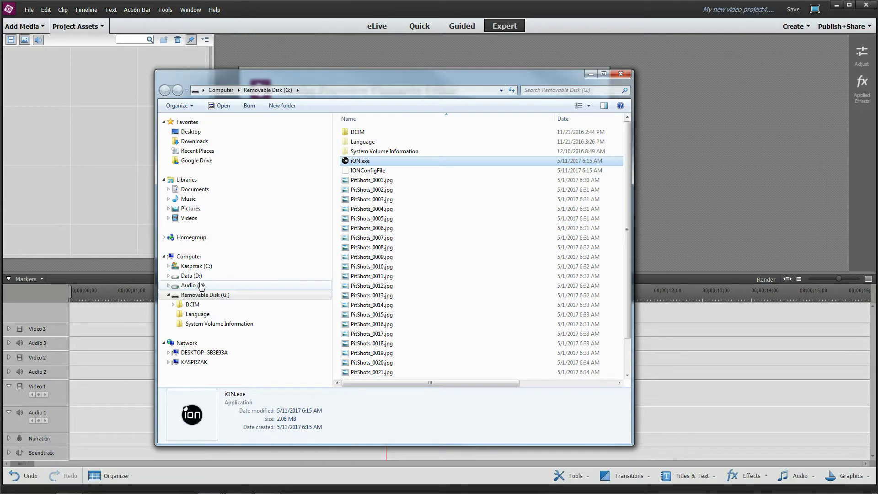
{"action": "left_click", "coordinate": [168, 276]}
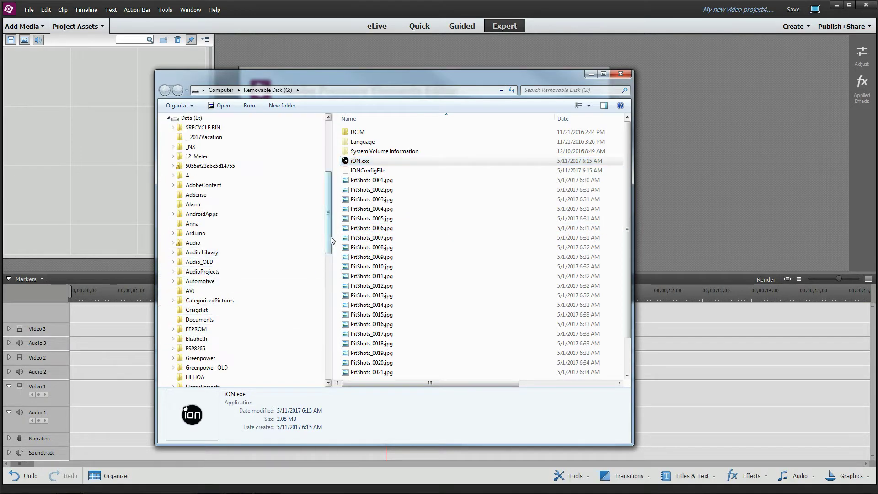
{"action": "left_click_drag", "start_coordinate": [331, 237], "coordinate": [328, 318]}
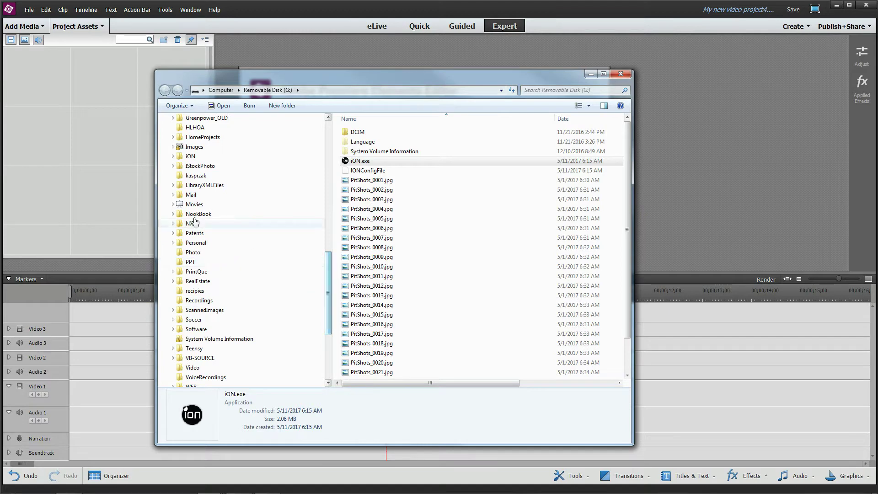
{"action": "left_click", "coordinate": [173, 204]}
{"action": "left_click_drag", "start_coordinate": [325, 273], "coordinate": [324, 292]}
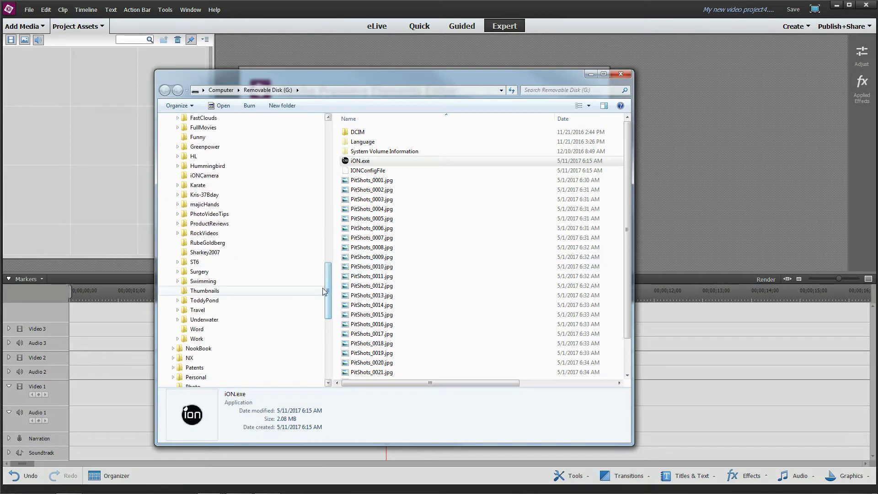
{"action": "left_click", "coordinate": [177, 214]}
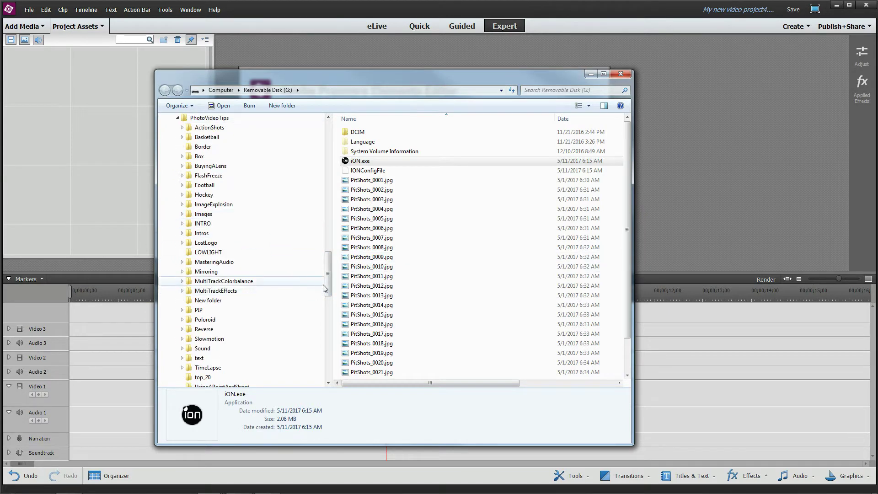
{"action": "scroll", "coordinate": [280, 303], "scroll_direction": "down", "scroll_amount": 3}
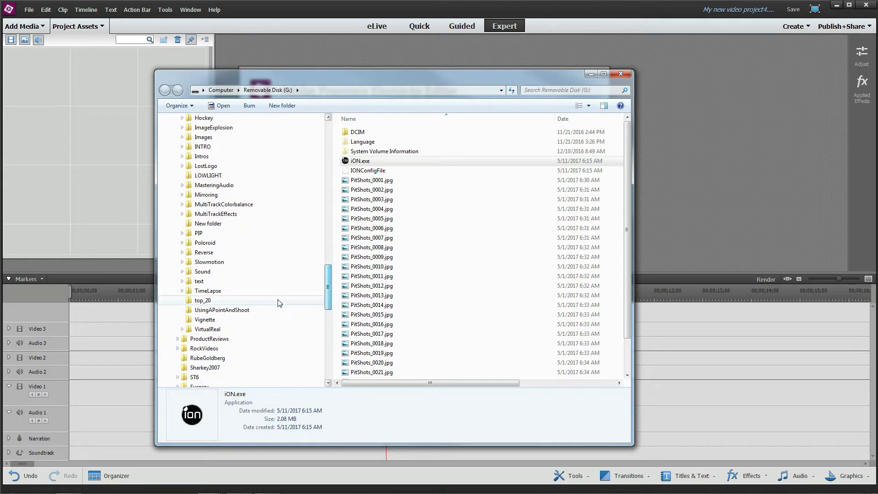
{"action": "left_click", "coordinate": [182, 290]}
{"action": "left_click", "coordinate": [204, 310]}
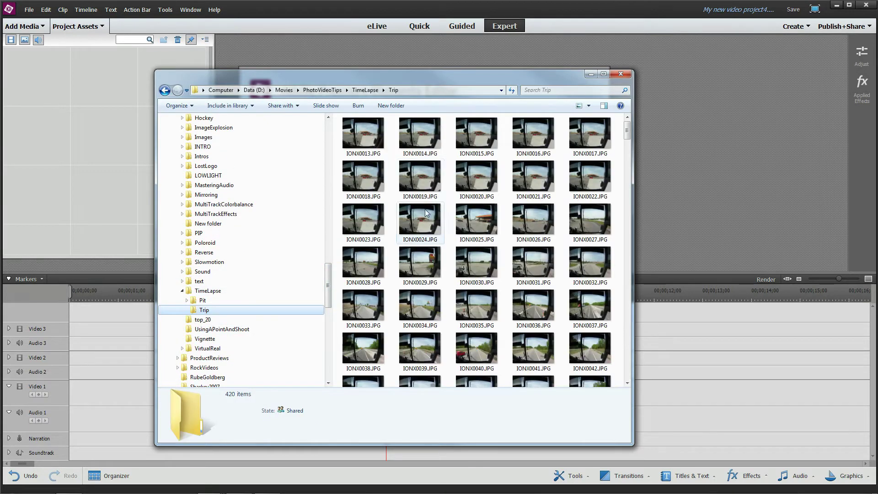
Compare the details of stills IONX0013, IONX0014 and IONX0015.JPG, then bring up the view choices
{"action": "left_click", "coordinate": [369, 145]}
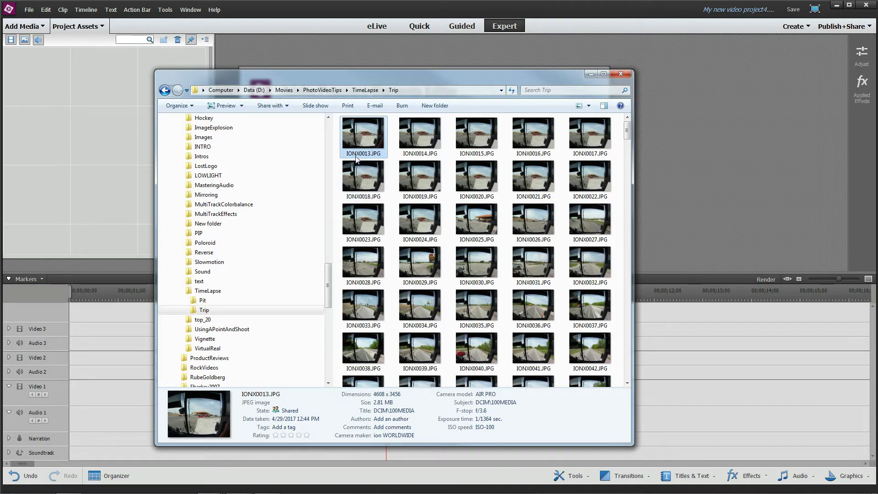
{"action": "left_click", "coordinate": [415, 158]}
{"action": "left_click", "coordinate": [463, 156]}
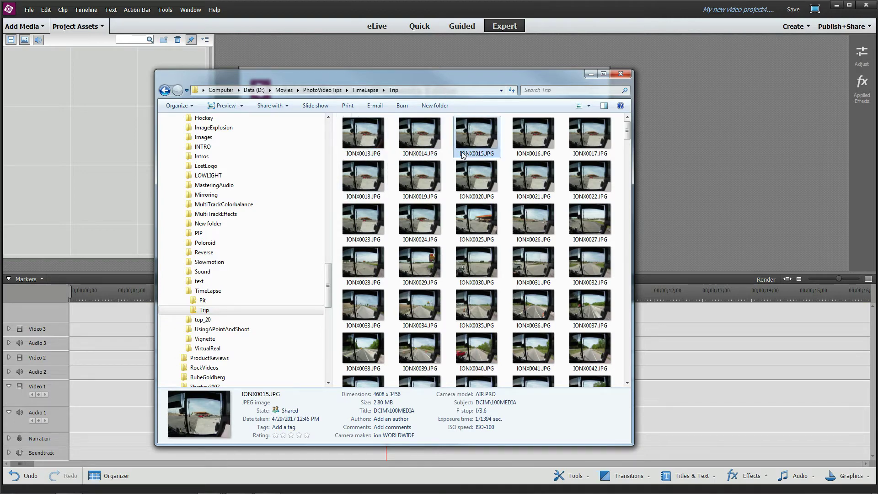
{"action": "left_click", "coordinate": [589, 106]}
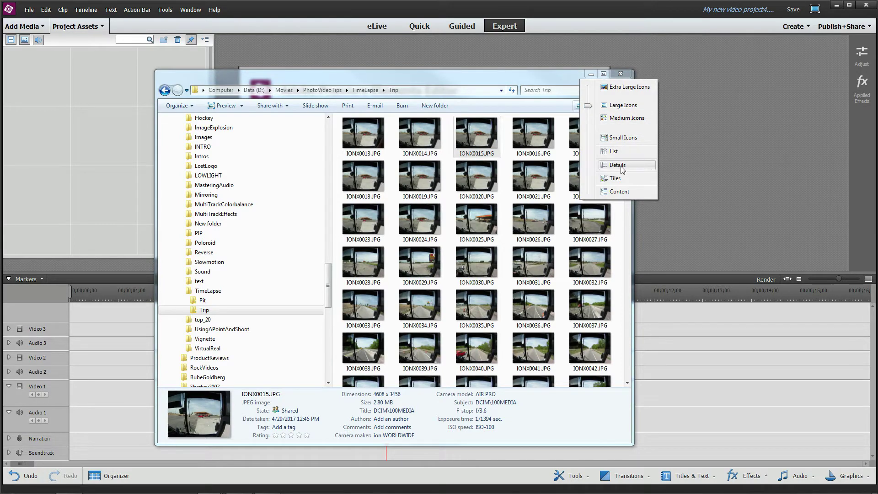
Switch Trip to Details view, page through the stills from IONX0013.JPG in Photo Viewer, then close it
{"action": "left_click", "coordinate": [618, 165]}
{"action": "double_click", "coordinate": [362, 132]}
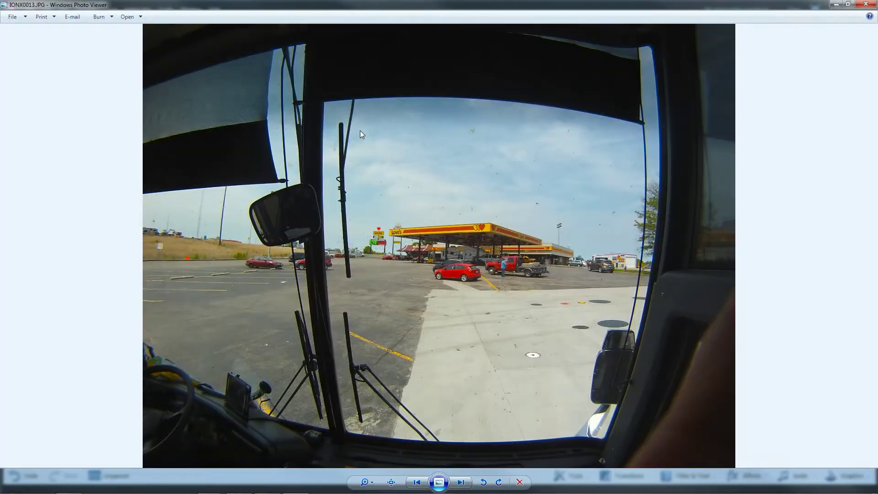
{"action": "key", "text": "Right"}
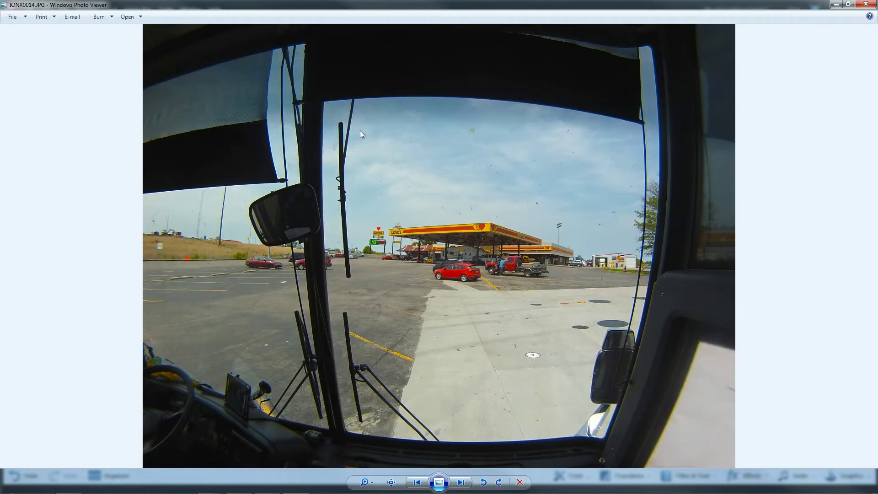
{"action": "key", "text": "Right"}
{"action": "key", "text": "Right"}
{"action": "key", "text": "Right"}
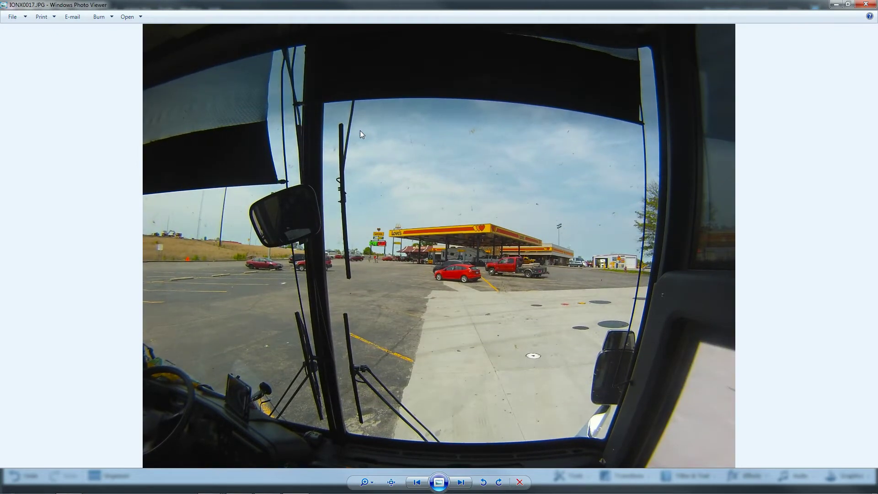
{"action": "key", "text": "Right"}
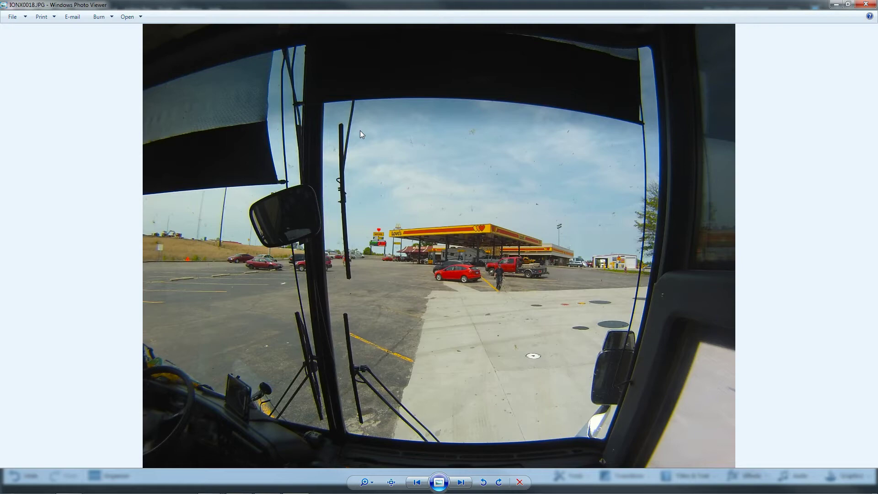
{"action": "left_click", "coordinate": [866, 5]}
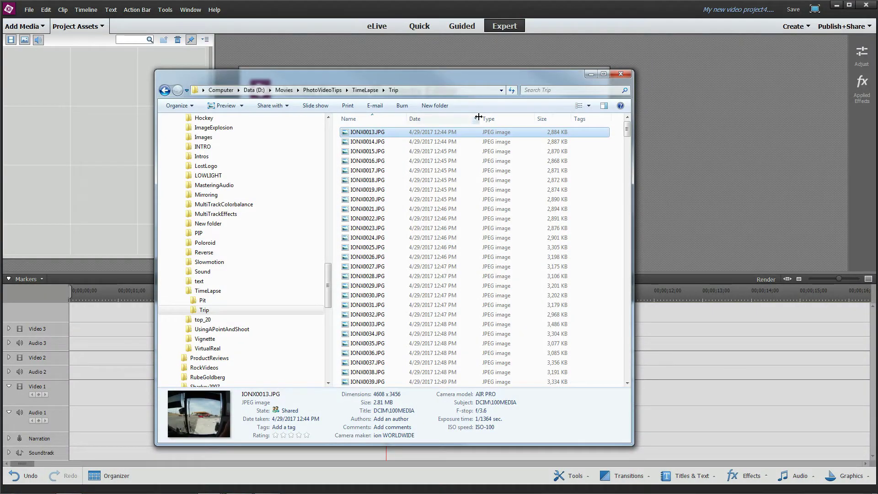
Close the Trip folder Explorer window with Alt+F4
{"action": "key", "text": "alt+F4"}
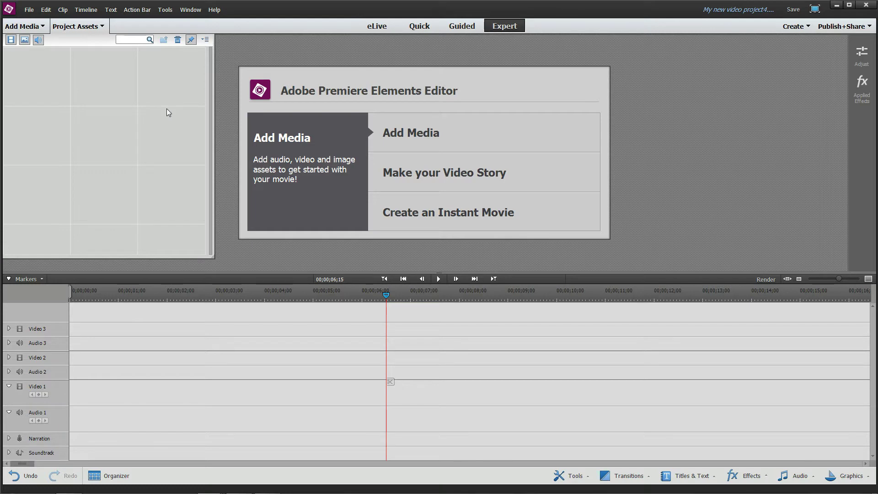
Import IONX0013.JPG onward as Numbered Stills and place the clip on the Video 1 track
{"action": "left_click", "coordinate": [43, 26]}
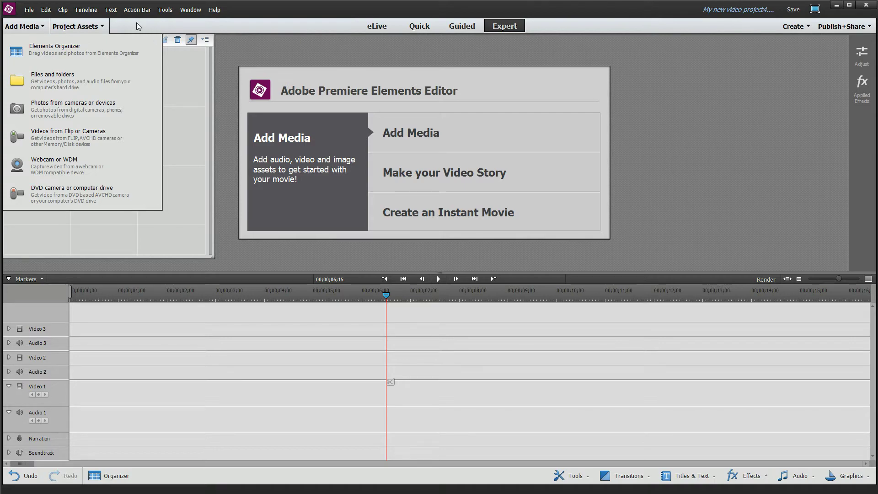
{"action": "left_click", "coordinate": [48, 77]}
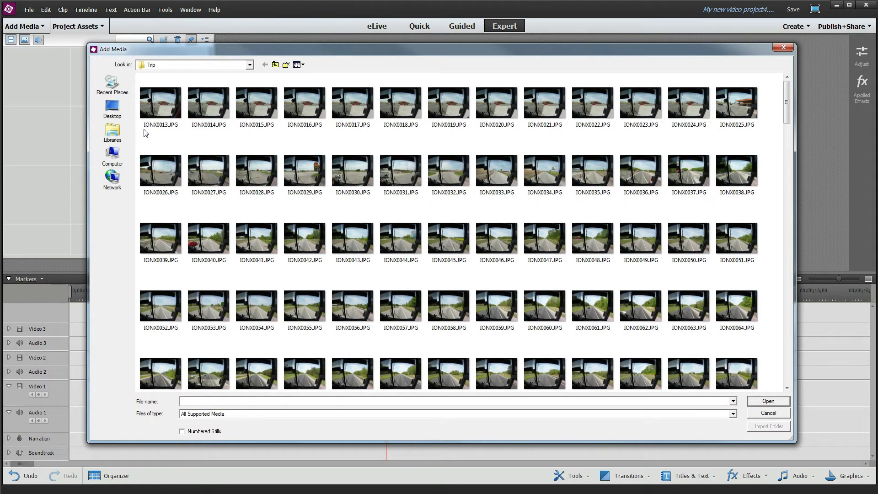
{"action": "left_click", "coordinate": [158, 108]}
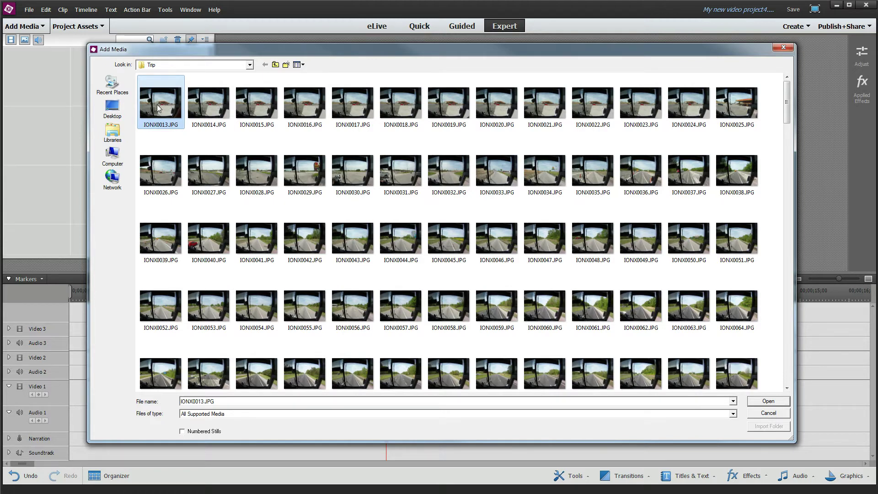
{"action": "left_click", "coordinate": [183, 432]}
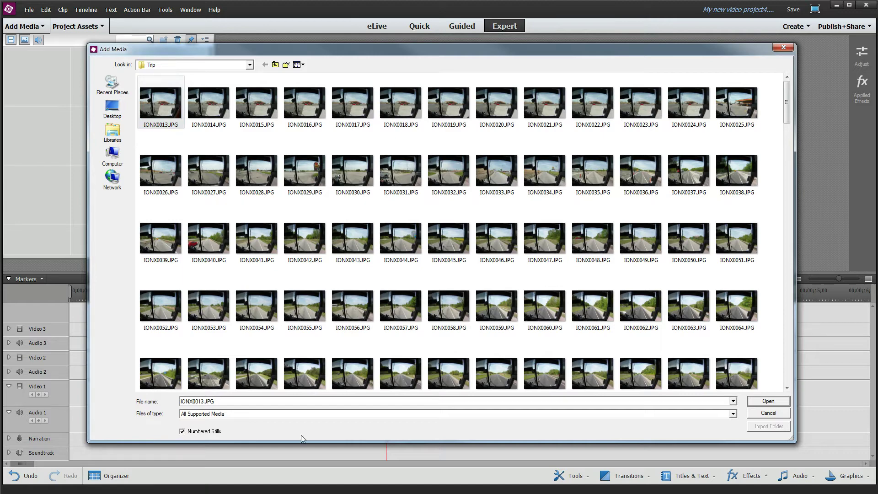
{"action": "left_click", "coordinate": [760, 402]}
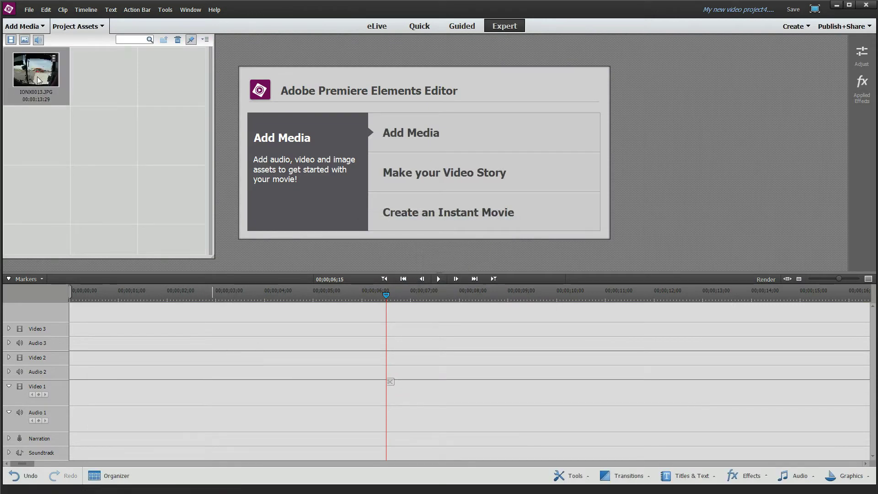
{"action": "left_click_drag", "start_coordinate": [39, 78], "coordinate": [79, 406]}
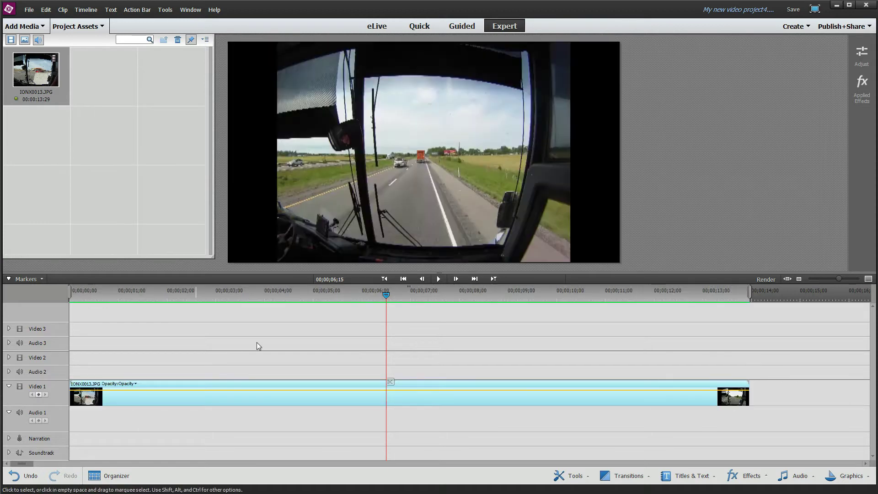
Play the time-lapse from the start to about 00;00;13;22, then hide Project Assets
{"action": "left_click_drag", "start_coordinate": [380, 295], "coordinate": [62, 295]}
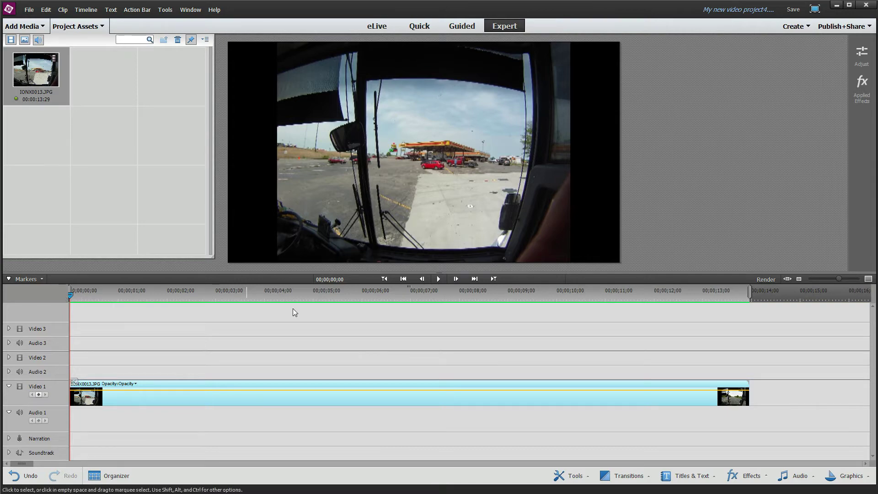
{"action": "left_click", "coordinate": [440, 279]}
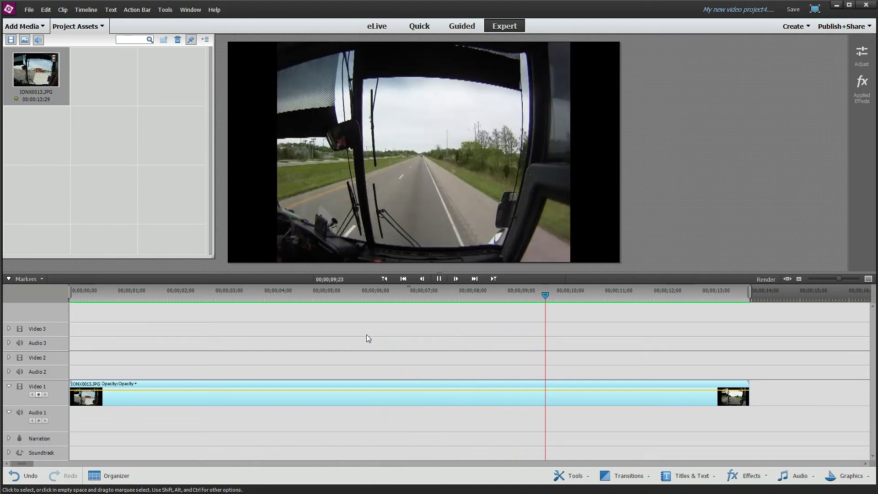
{"action": "left_click", "coordinate": [440, 281]}
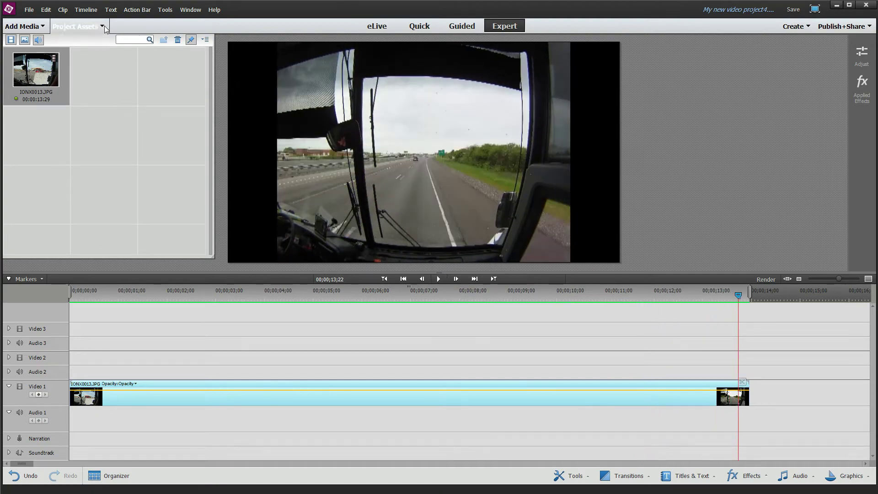
{"action": "left_click", "coordinate": [77, 26]}
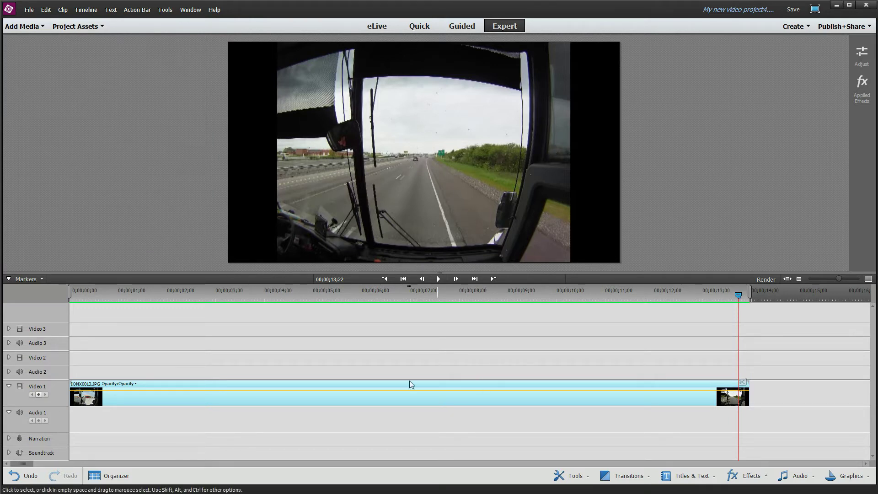
{"action": "right_click", "coordinate": [374, 398]}
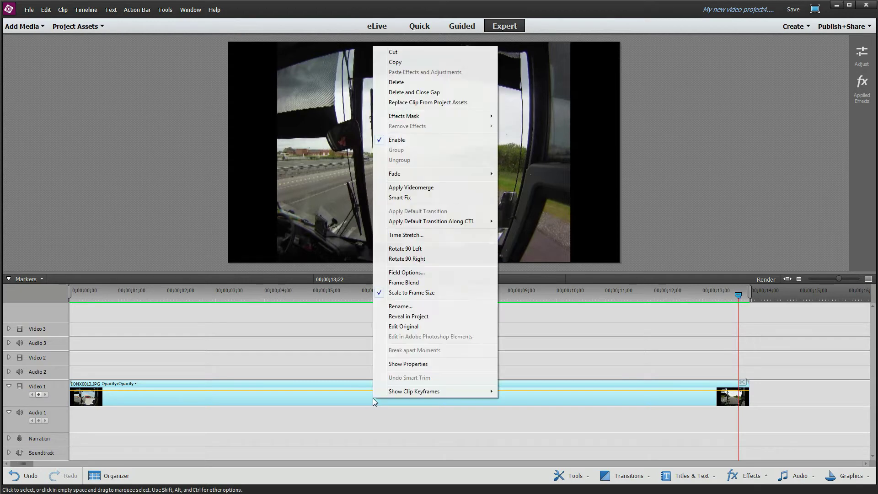
{"action": "left_click", "coordinate": [438, 295]}
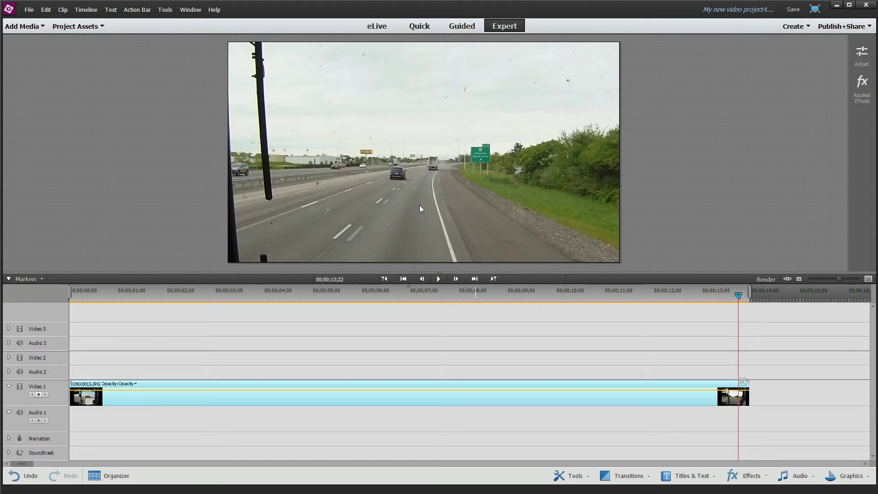
{"action": "right_click", "coordinate": [386, 399]}
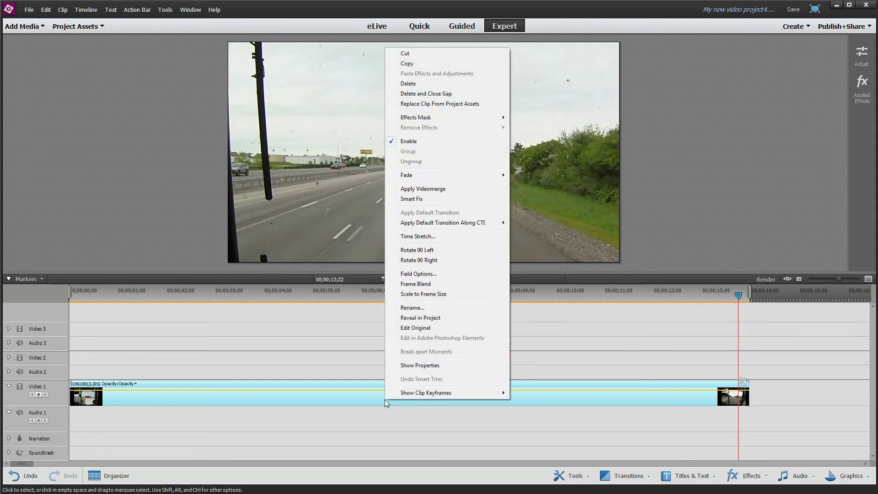
{"action": "left_click", "coordinate": [426, 295]}
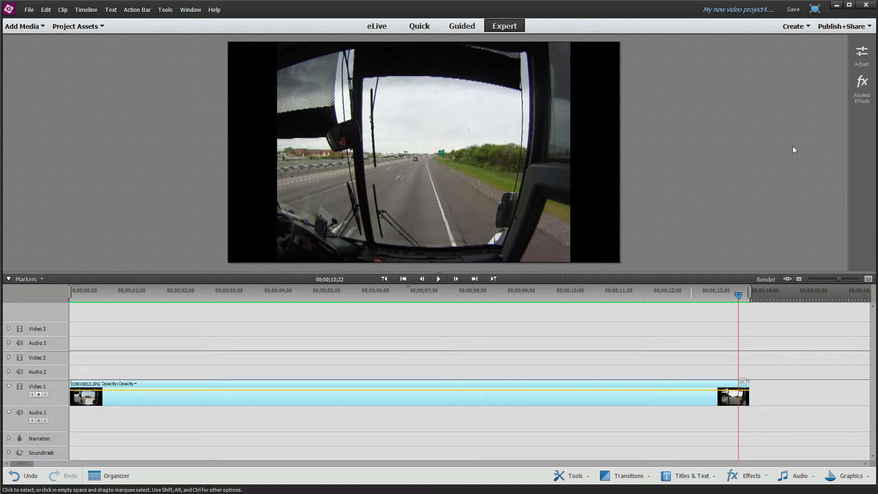
Set the clip's Motion Scale to 135 in Applied Effects, then close the panel
{"action": "left_click", "coordinate": [863, 83]}
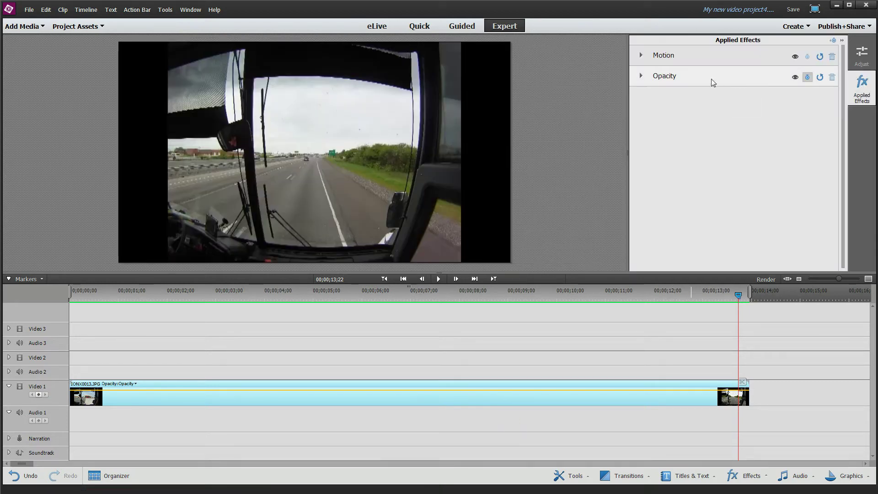
{"action": "left_click", "coordinate": [641, 76]}
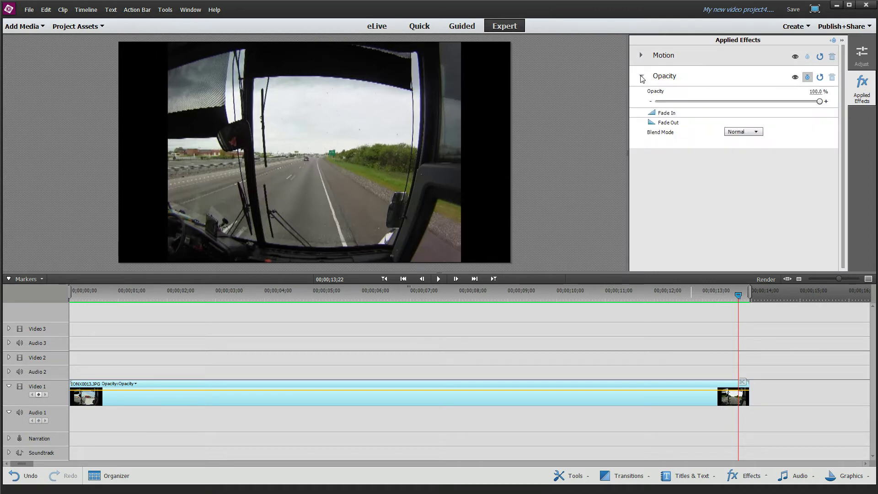
{"action": "left_click", "coordinate": [641, 77]}
{"action": "left_click", "coordinate": [642, 55]}
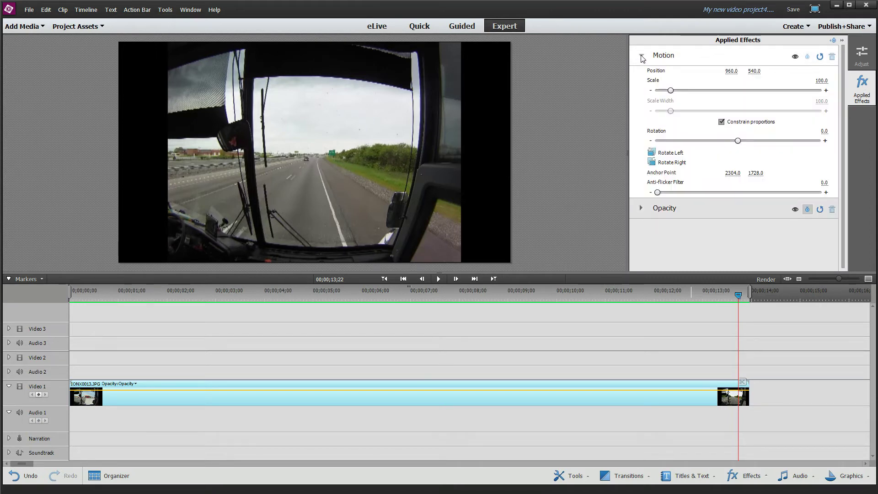
{"action": "mouse_move", "coordinate": [670, 90]}
{"action": "left_mouse_down"}
{"action": "mouse_move", "coordinate": [707, 91]}
{"action": "mouse_move", "coordinate": [658, 91]}
{"action": "mouse_move", "coordinate": [669, 92]}
{"action": "left_mouse_up"}
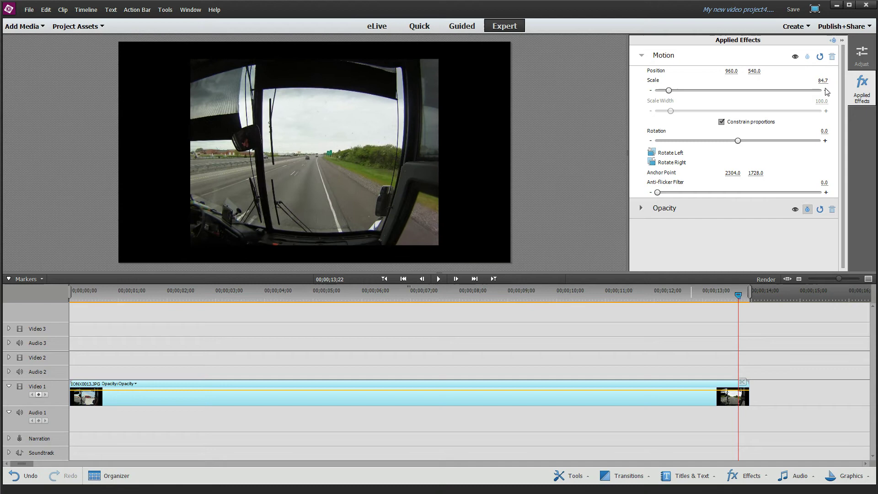
{"action": "left_click", "coordinate": [821, 80]}
{"action": "key", "text": "BackSpace"}
{"action": "type", "text": "135"}
{"action": "key", "text": "Return"}
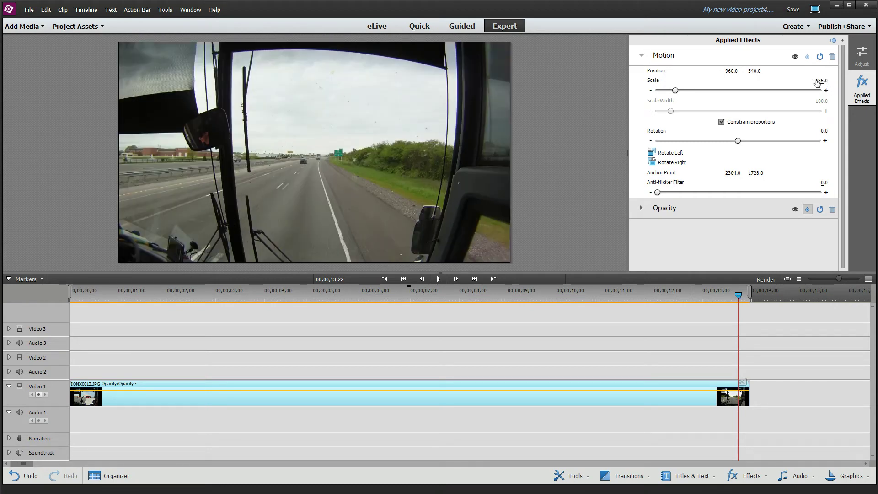
{"action": "left_click", "coordinate": [842, 39]}
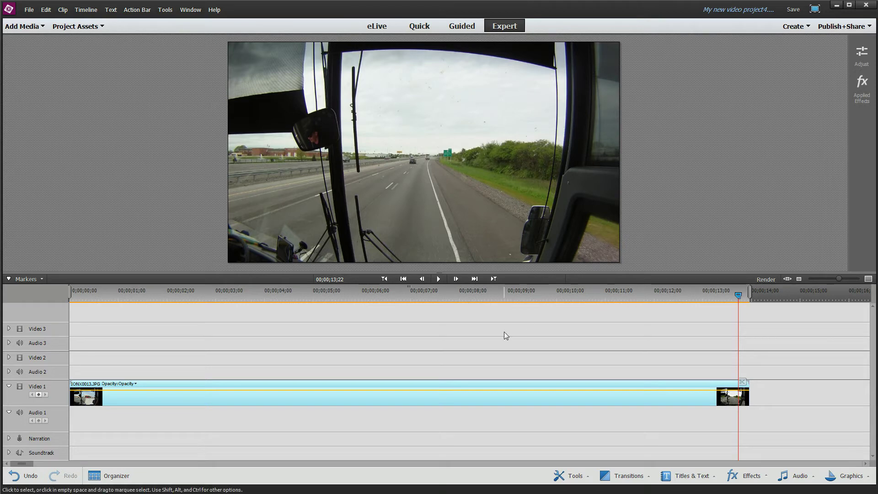
Render the timeline, then play and pause the 135-scaled IONX0013.JPG time-lapse in the monitor
{"action": "key", "text": "Return"}
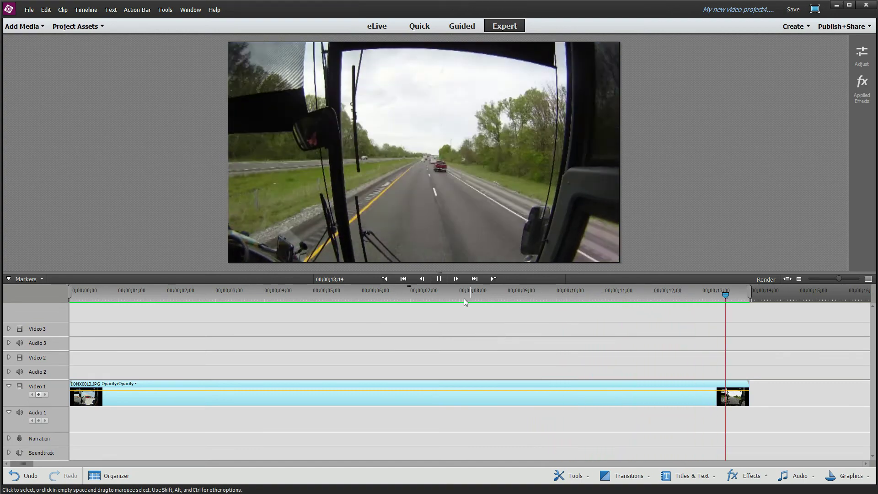
{"action": "left_click", "coordinate": [440, 279]}
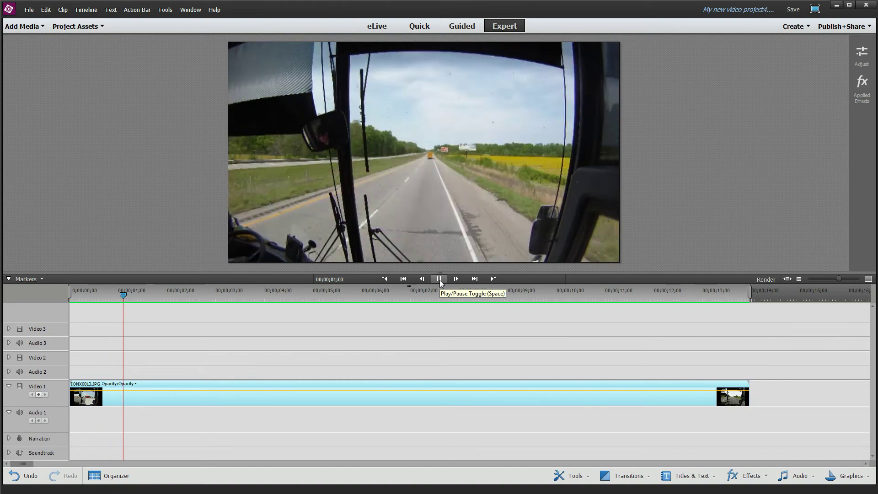
{"action": "left_click", "coordinate": [439, 279]}
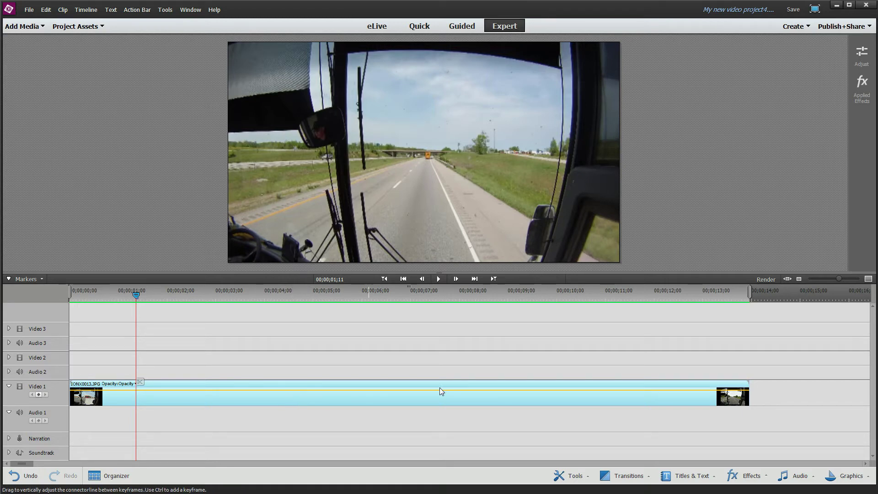
In Color (RGB), lower Red to 92 and raise Blue to 106, then preview the cooler clip
{"action": "left_click", "coordinate": [860, 57]}
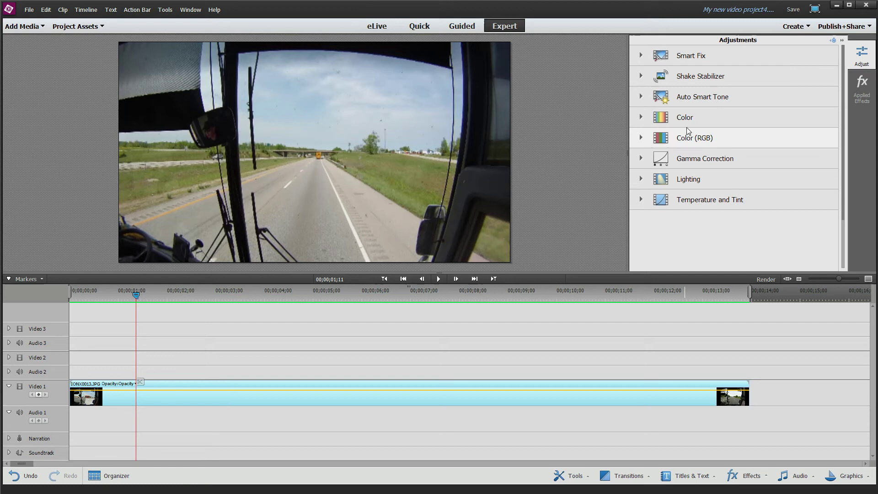
{"action": "left_click", "coordinate": [642, 137]}
{"action": "left_click", "coordinate": [665, 156]}
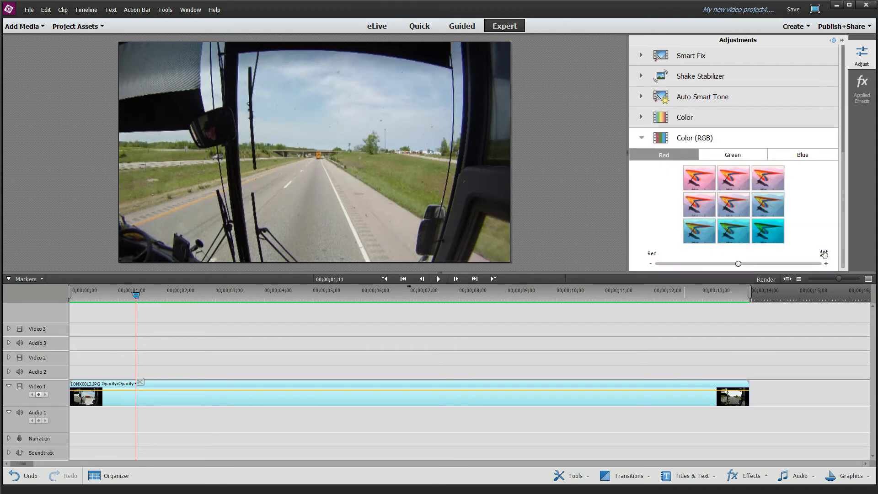
{"action": "scroll", "coordinate": [778, 137], "scroll_direction": "down", "scroll_amount": 3}
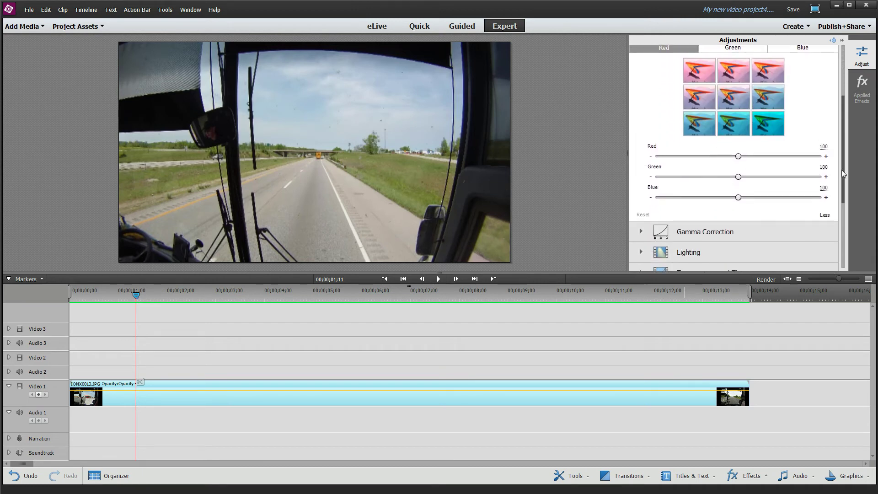
{"action": "left_click_drag", "start_coordinate": [738, 154], "coordinate": [732, 156]}
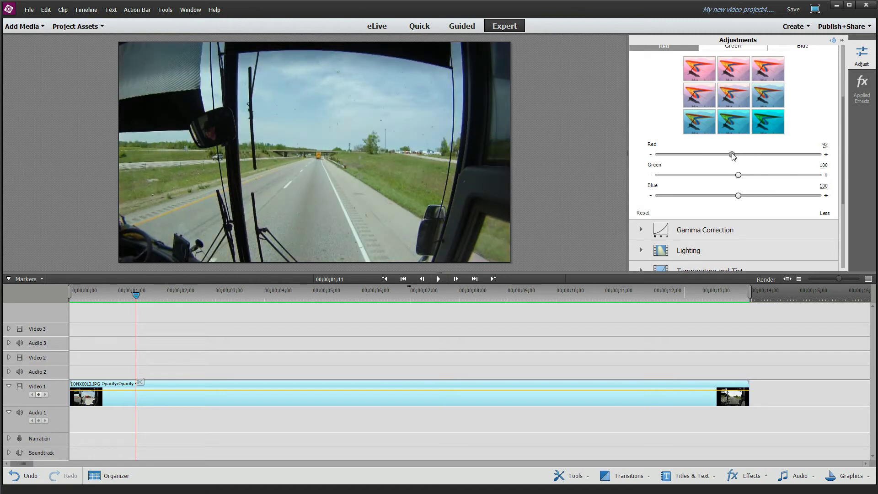
{"action": "left_click_drag", "start_coordinate": [739, 196], "coordinate": [745, 197]}
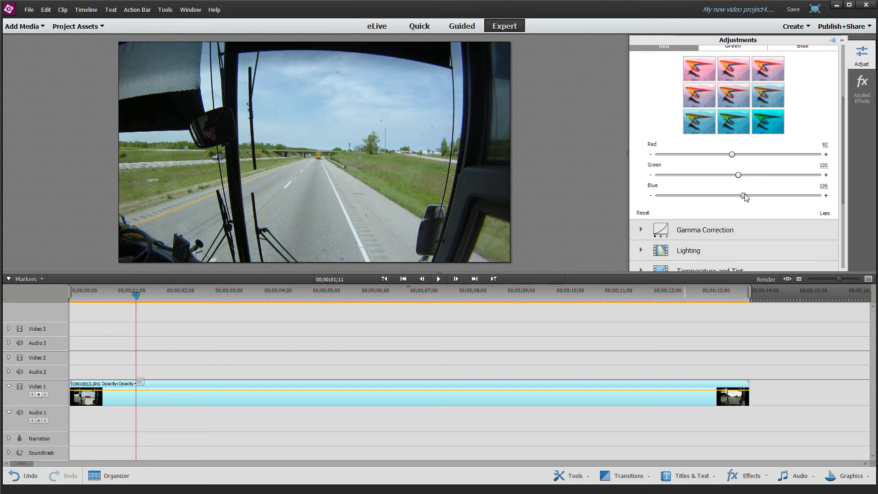
{"action": "left_click", "coordinate": [438, 280]}
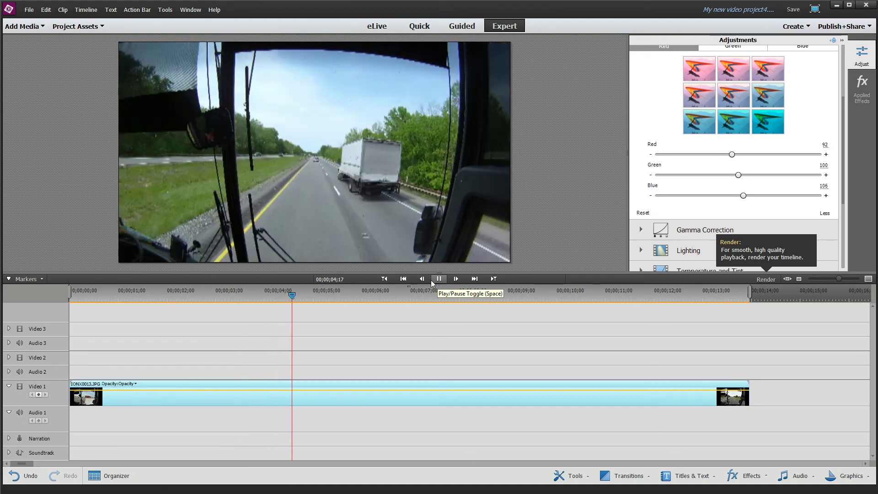
{"action": "left_click", "coordinate": [439, 281]}
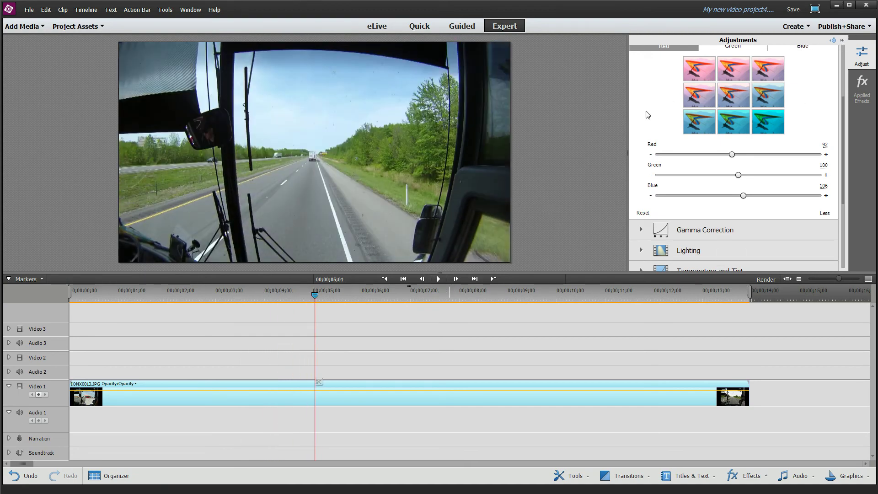
Review the MPEG presets for export to Computer, then drag the exported trip video into the project
{"action": "left_click", "coordinate": [856, 29]}
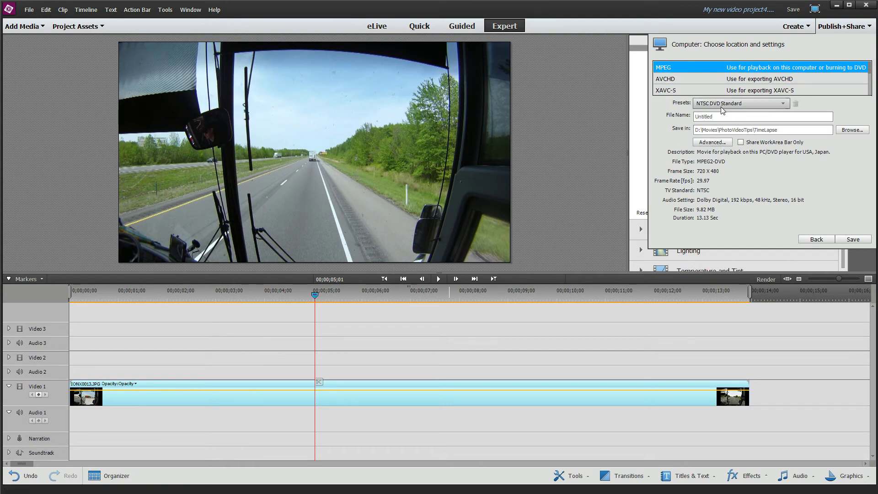
{"action": "left_click", "coordinate": [750, 103]}
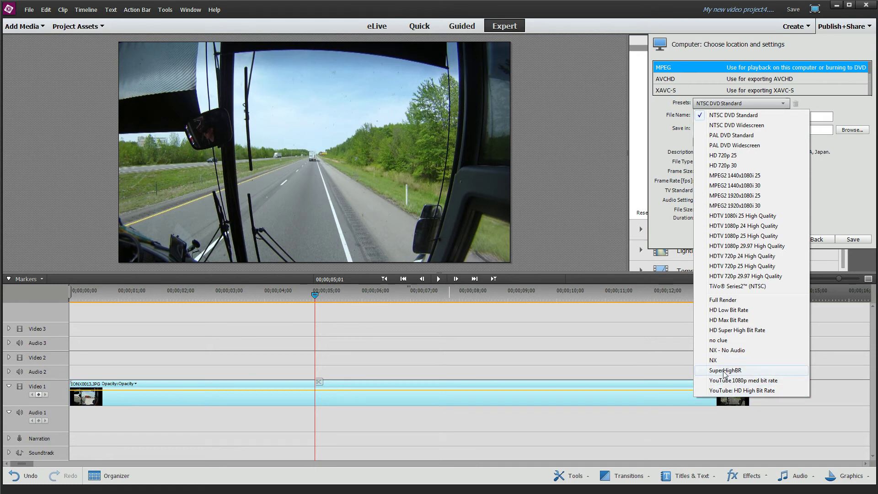
{"action": "left_click", "coordinate": [585, 202]}
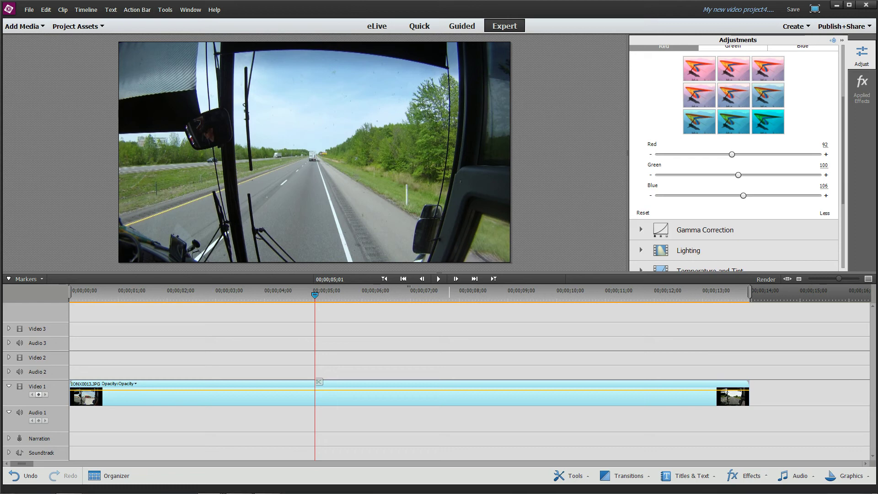
{"action": "left_click_drag", "start_coordinate": [877, 122], "coordinate": [503, 196]}
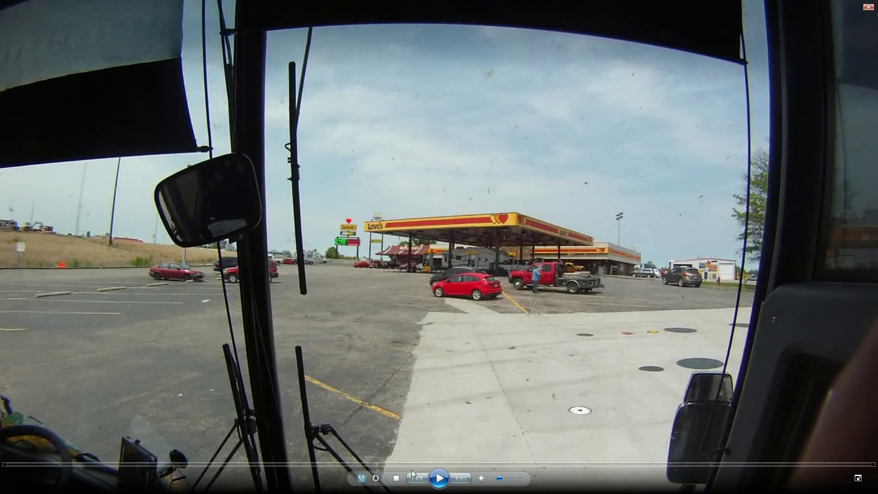
Play the exported trip video in Windows Media Player
{"action": "left_click", "coordinate": [437, 478]}
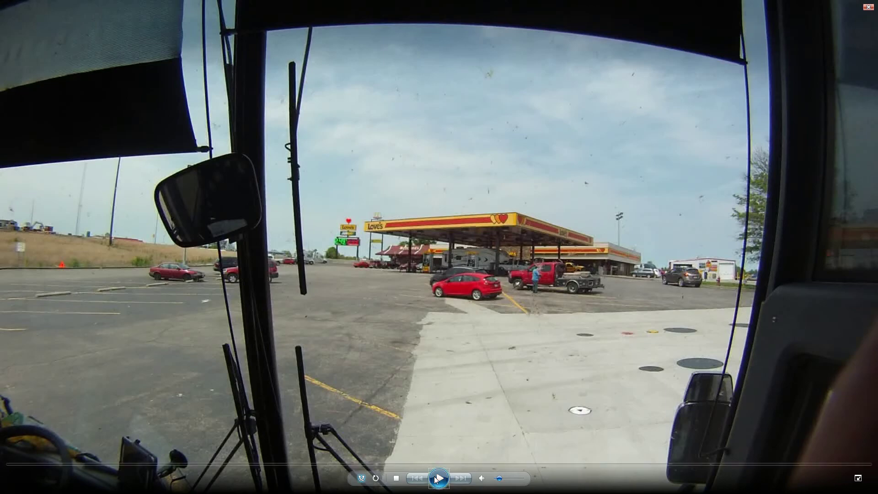